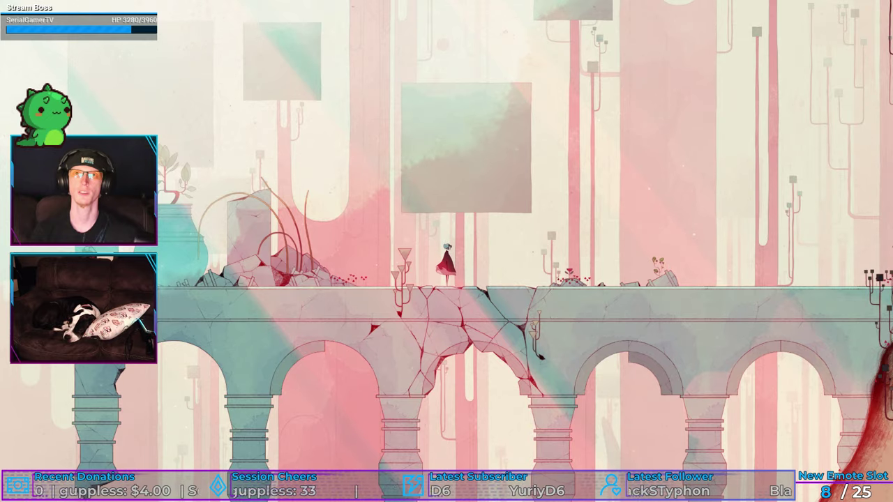
key(space)
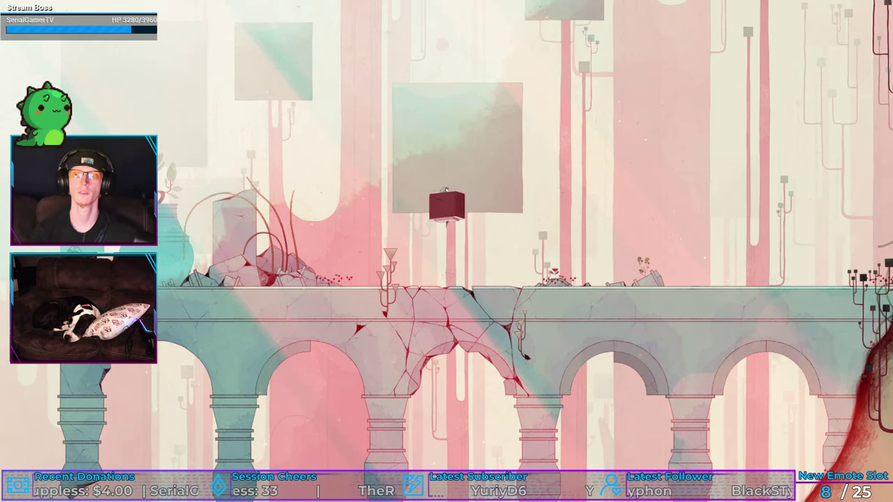
key(ctrl)
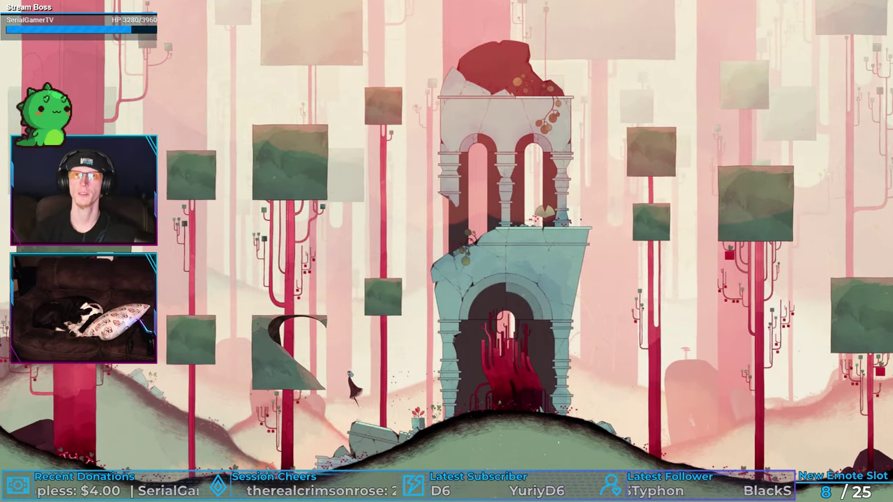
key(Left)
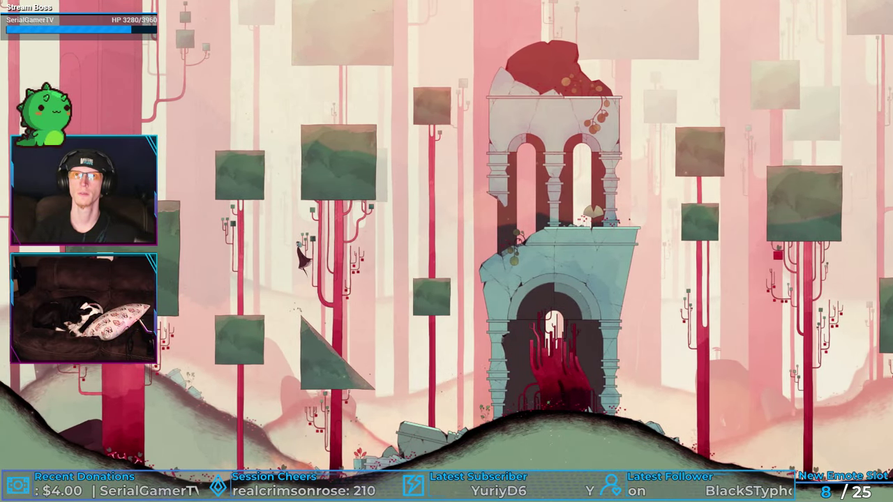
key(Right)
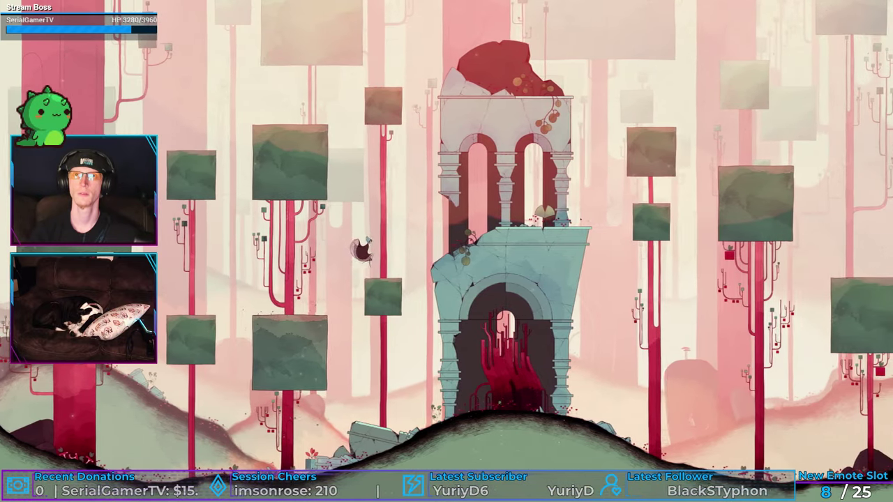
key(Right)
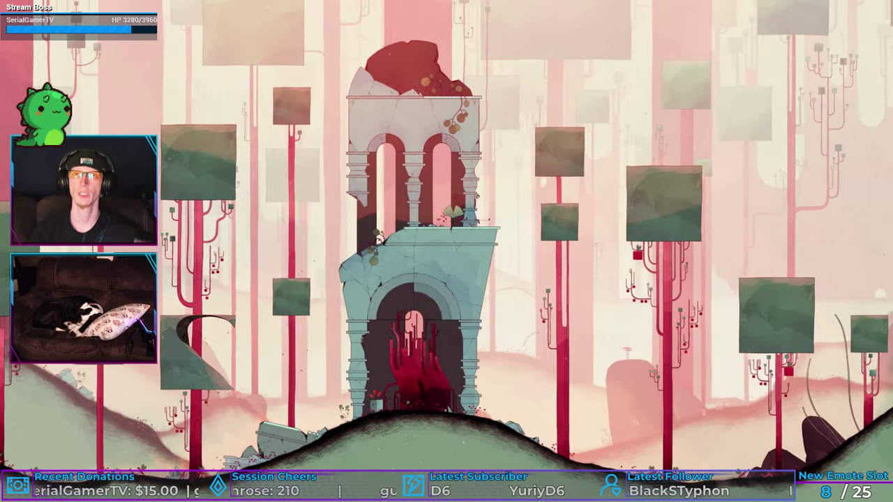
key(Right)
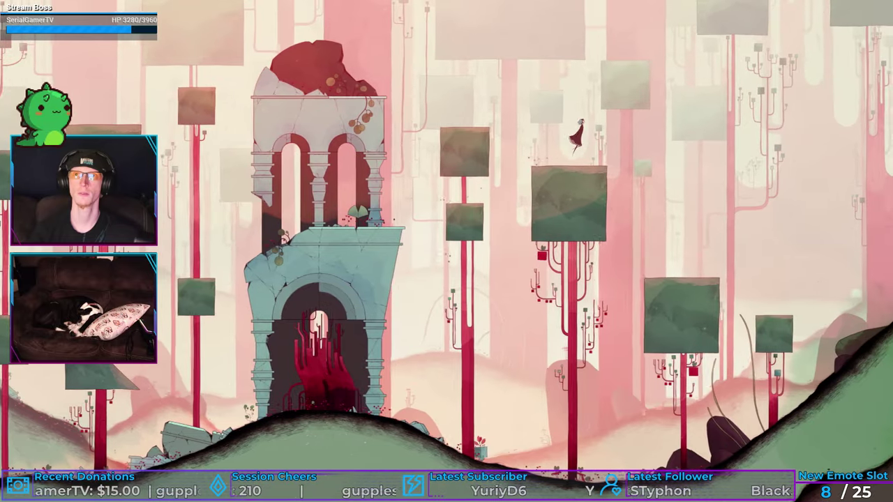
key(Right)
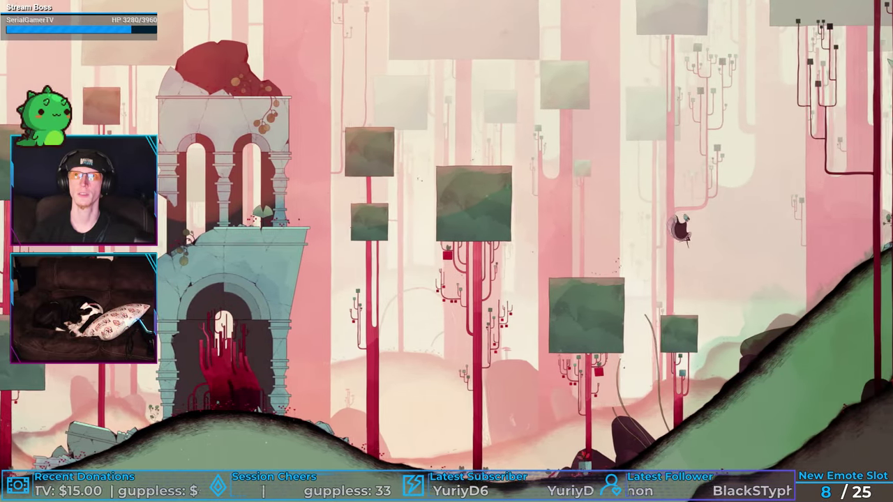
key(Right)
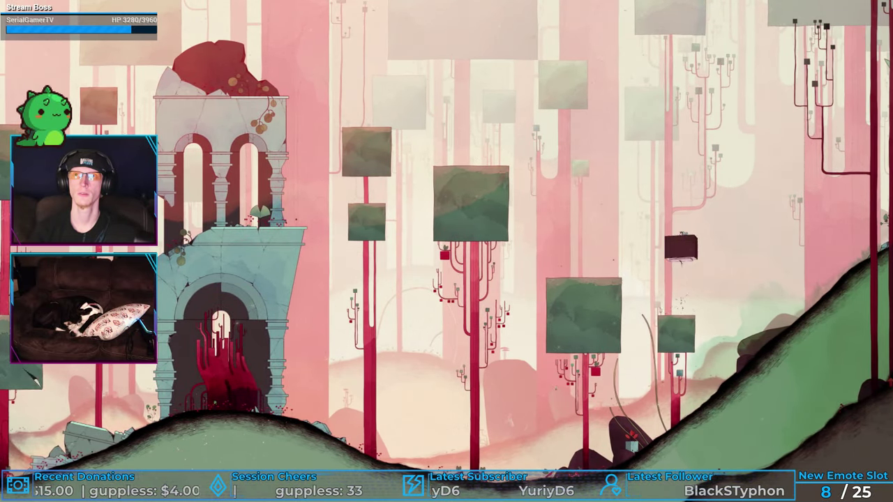
key(Right)
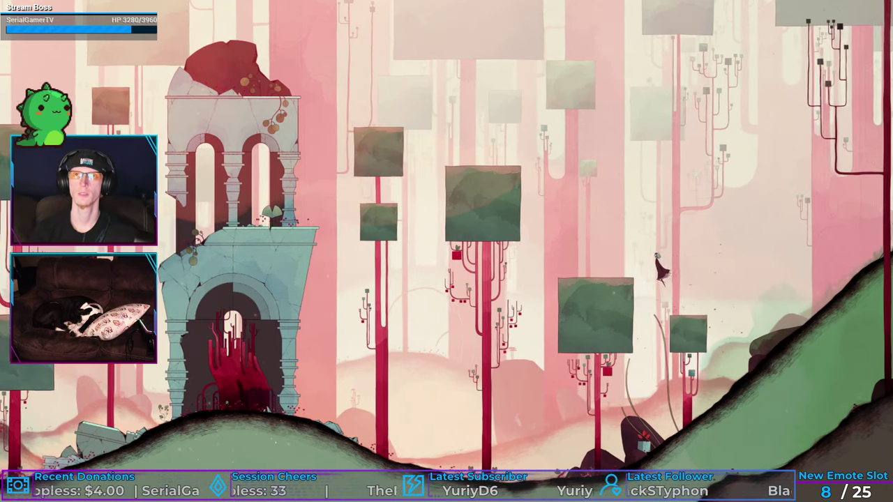
key(Left)
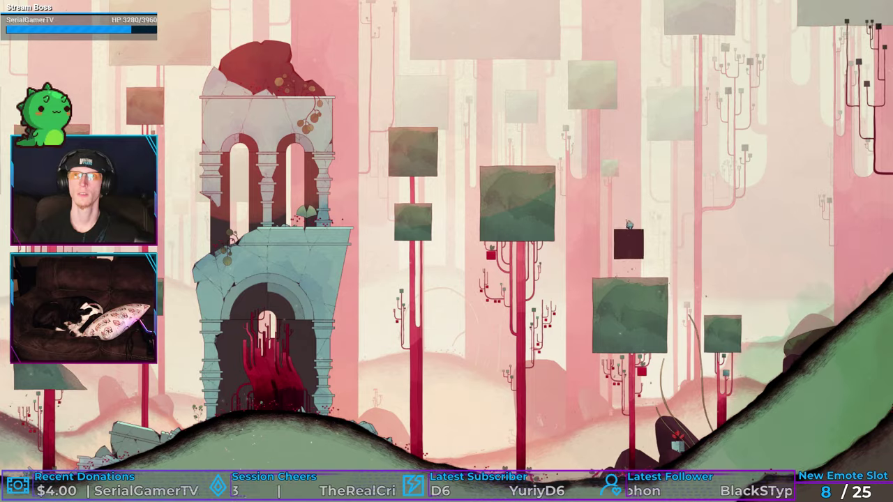
key(Right)
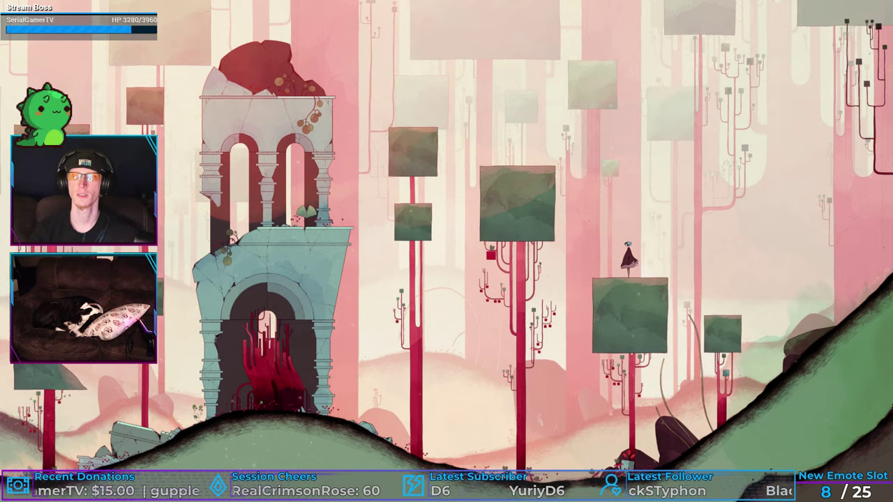
key(Left)
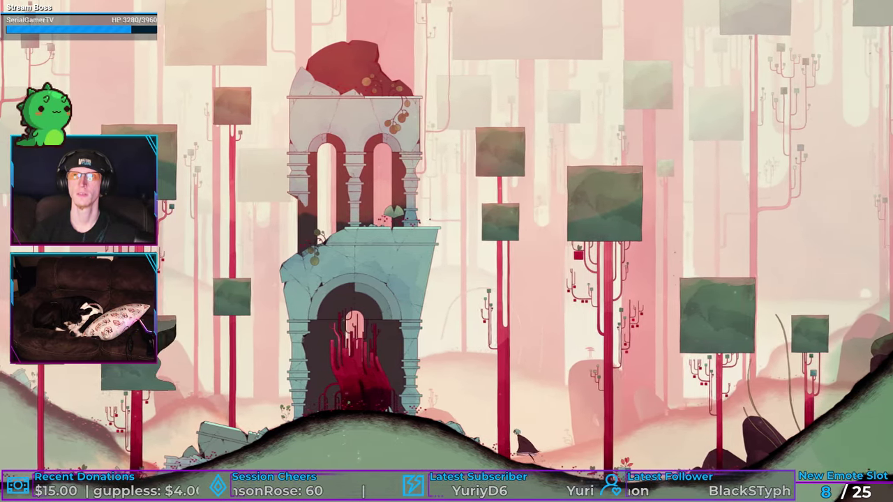
key(Left)
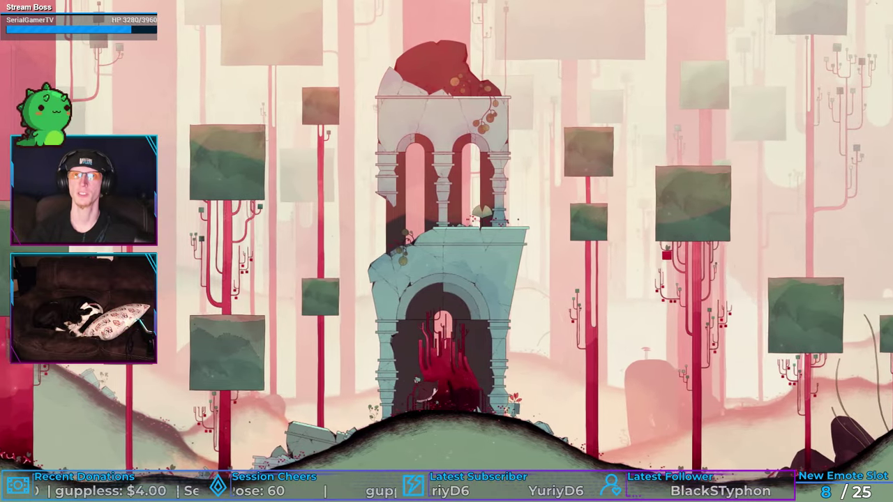
key(Left)
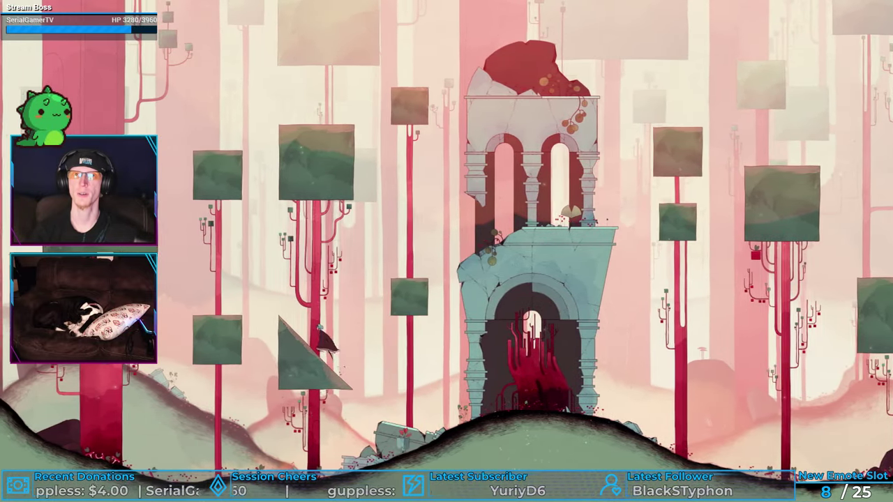
key(Left)
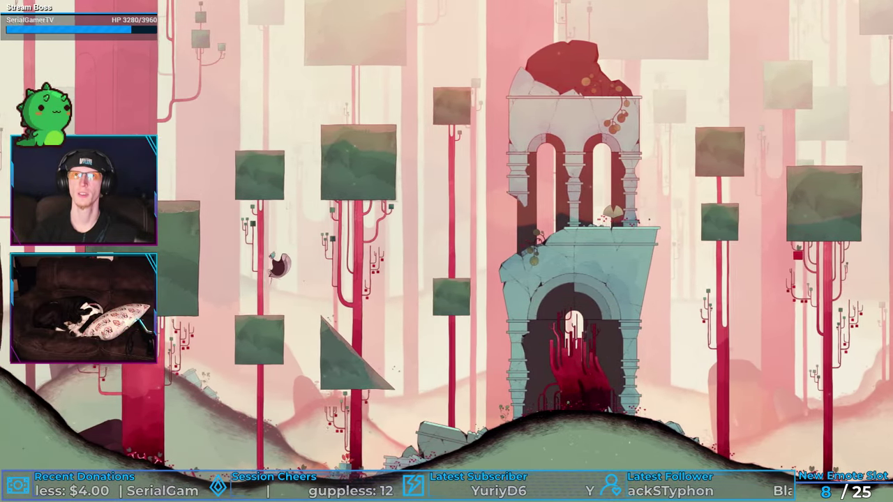
key(Right)
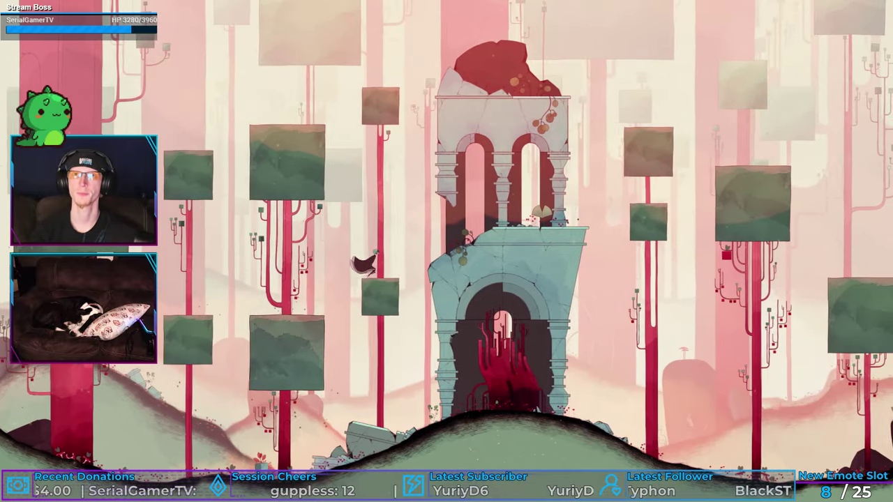
key(Right)
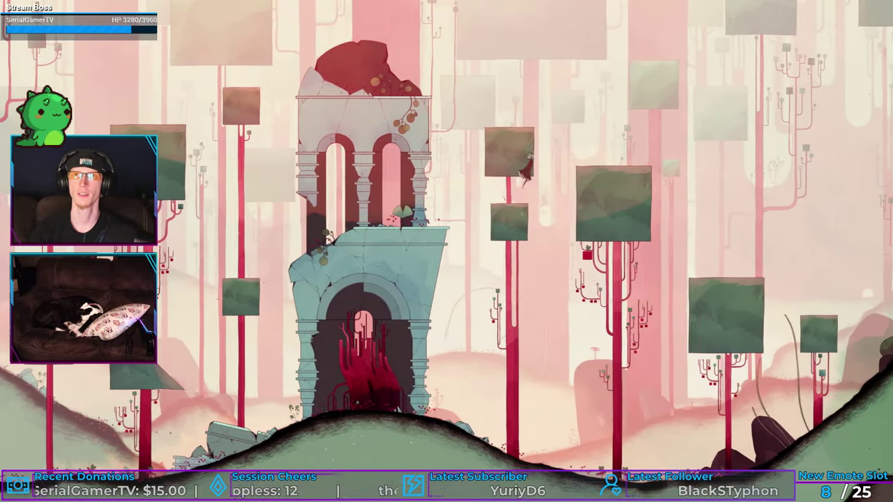
key(Right)
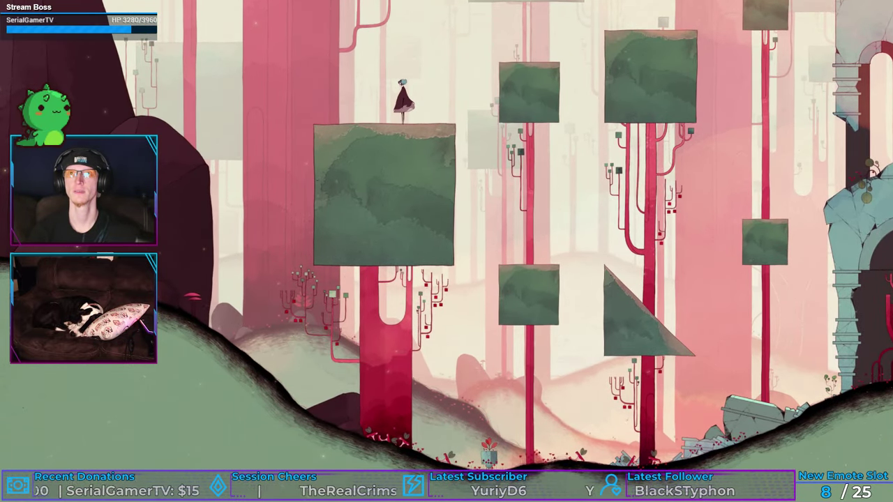
key(Left)
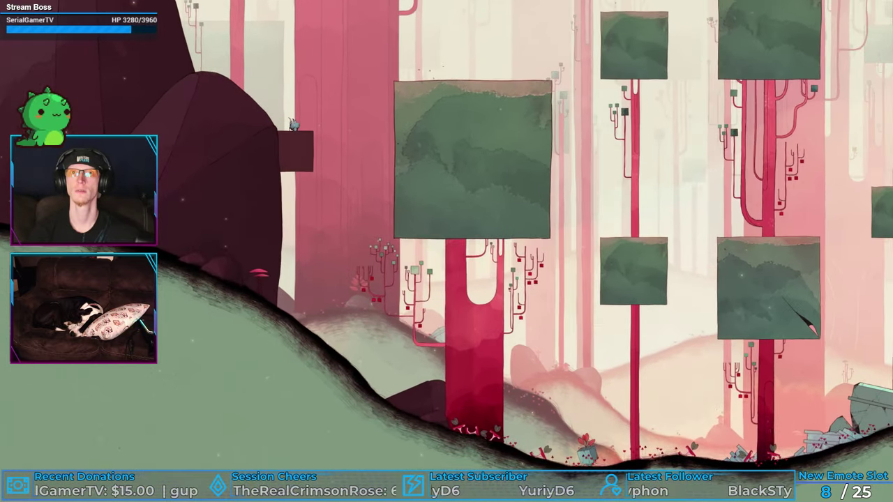
key(Left)
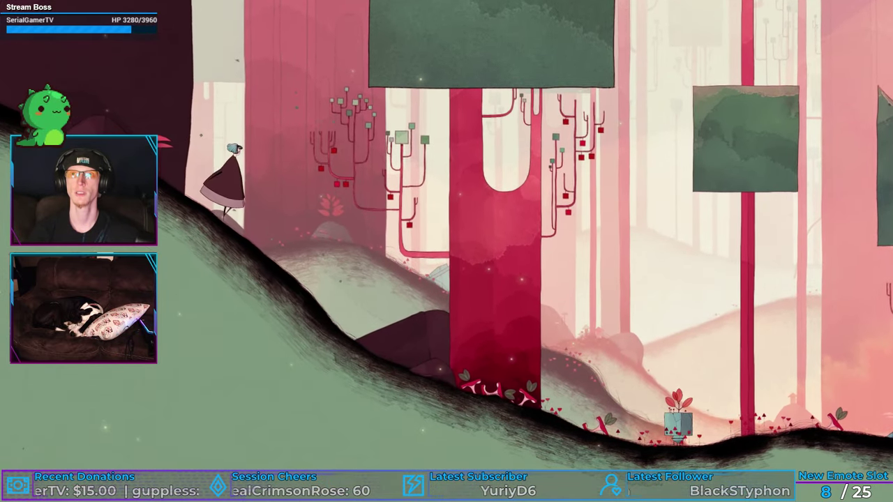
key(Right)
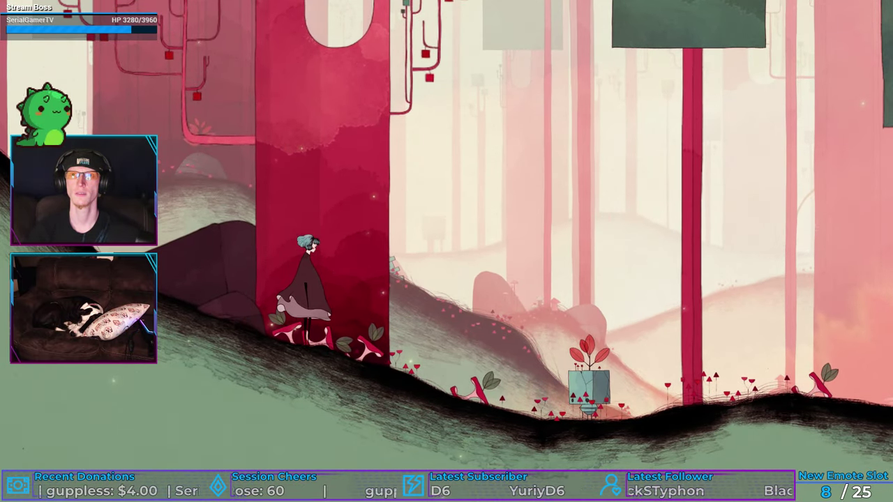
key(Right)
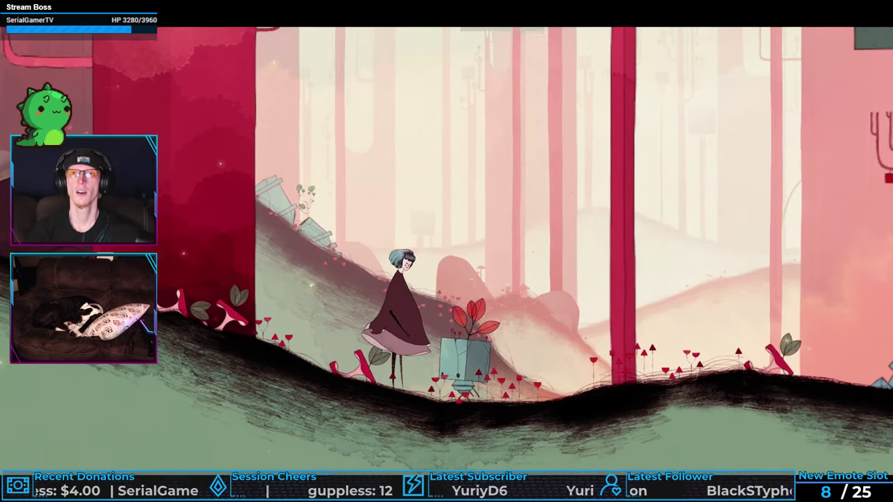
key(Right)
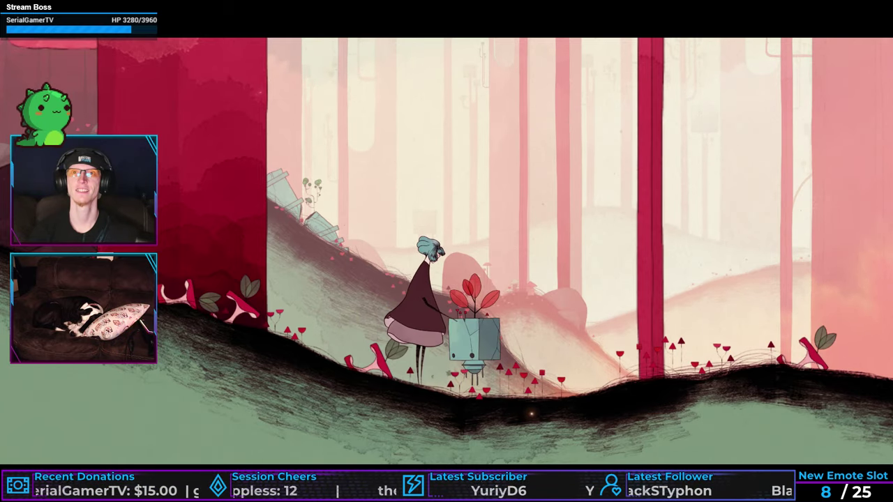
key(Right)
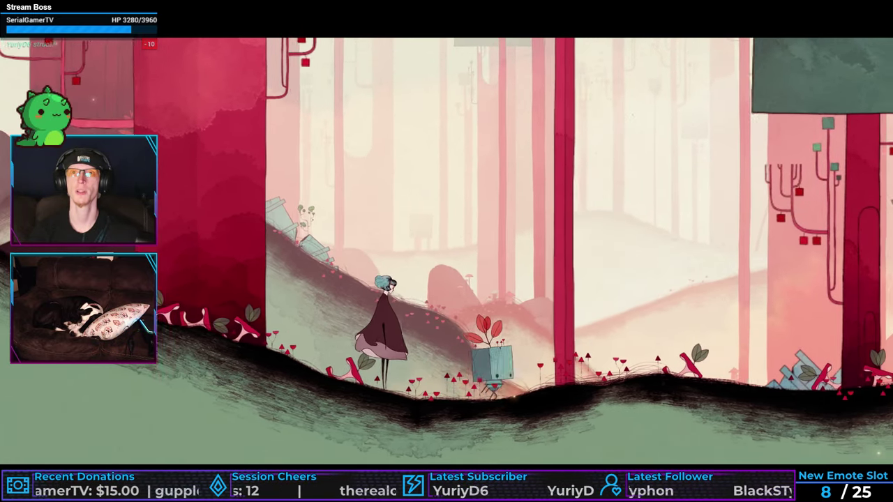
key(Right)
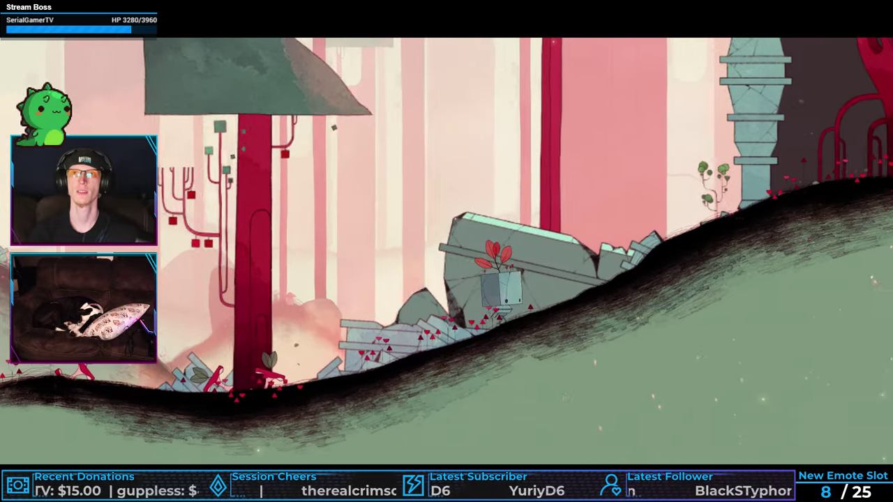
key(Right)
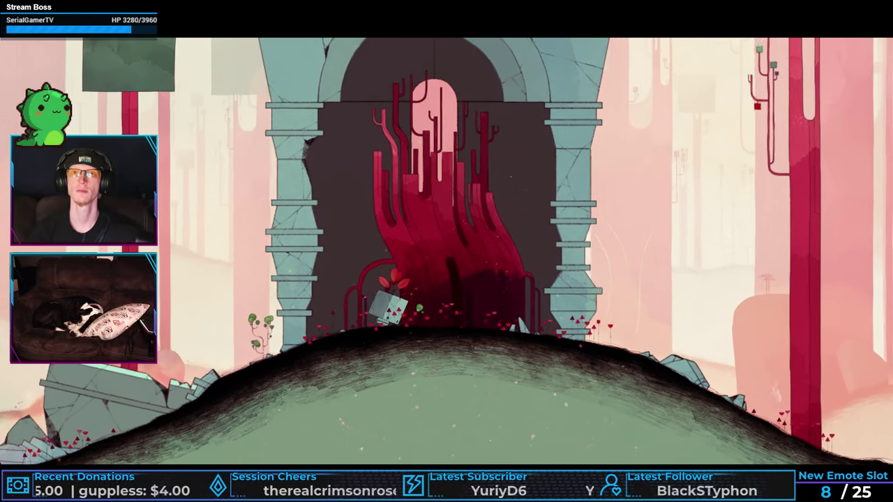
key(Right)
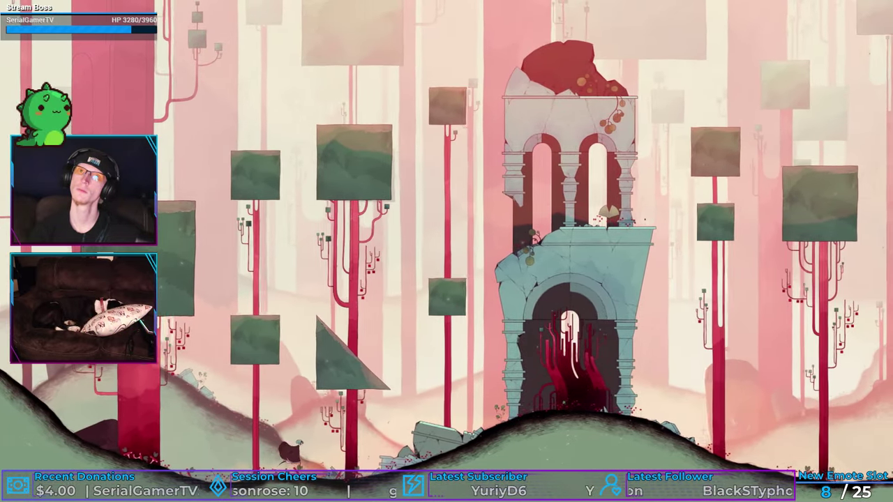
key(Right)
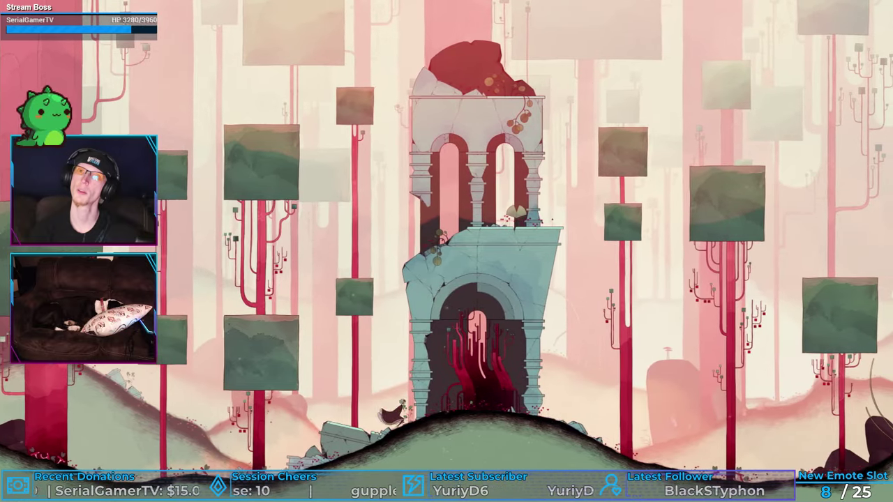
key(Right)
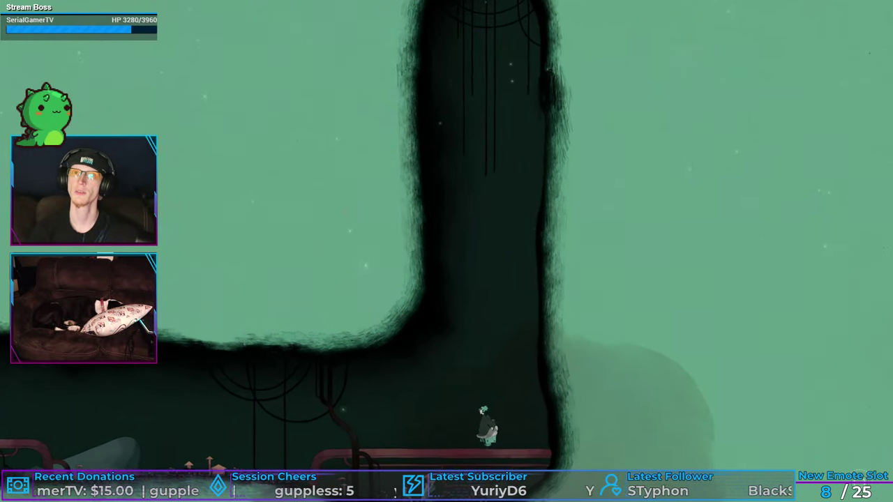
key(Left)
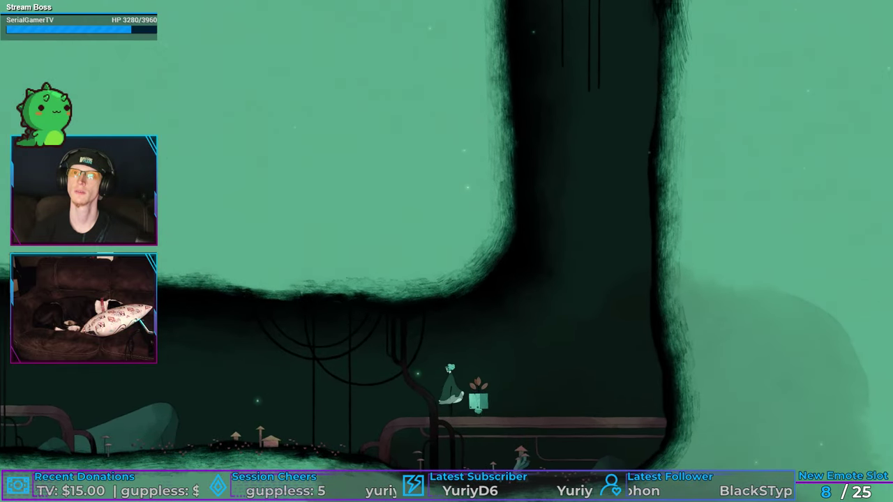
key(Left)
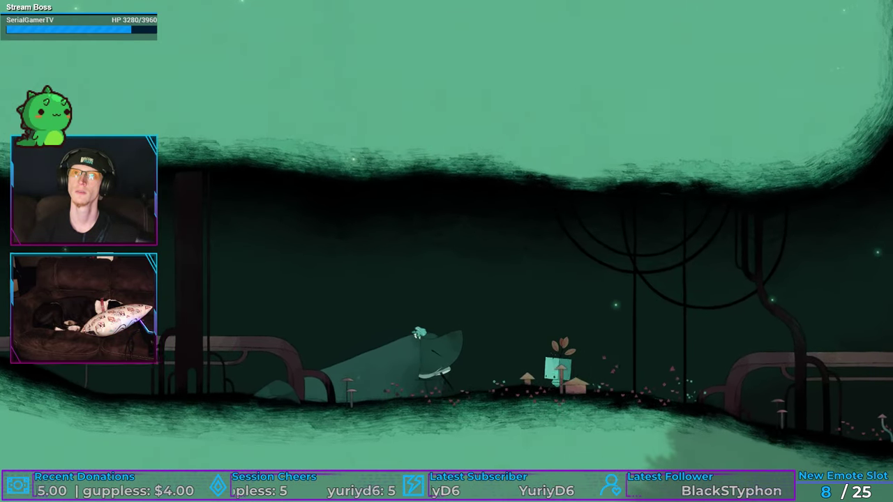
key(Left)
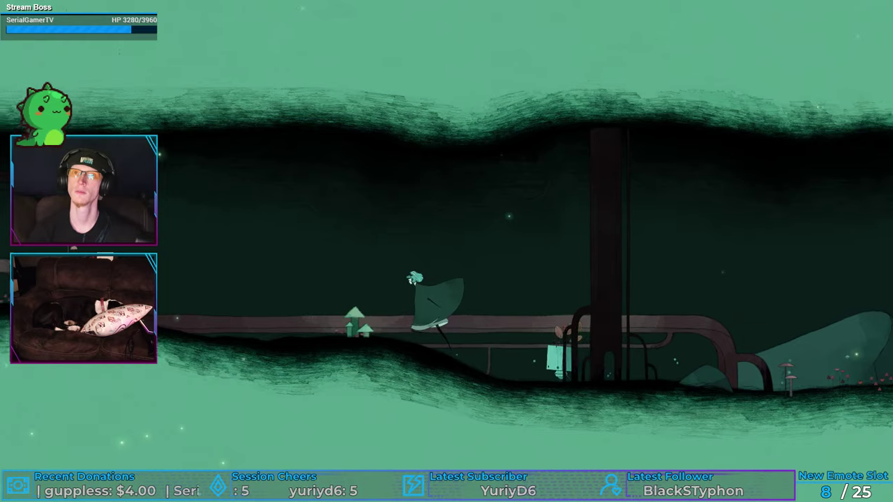
key(Left)
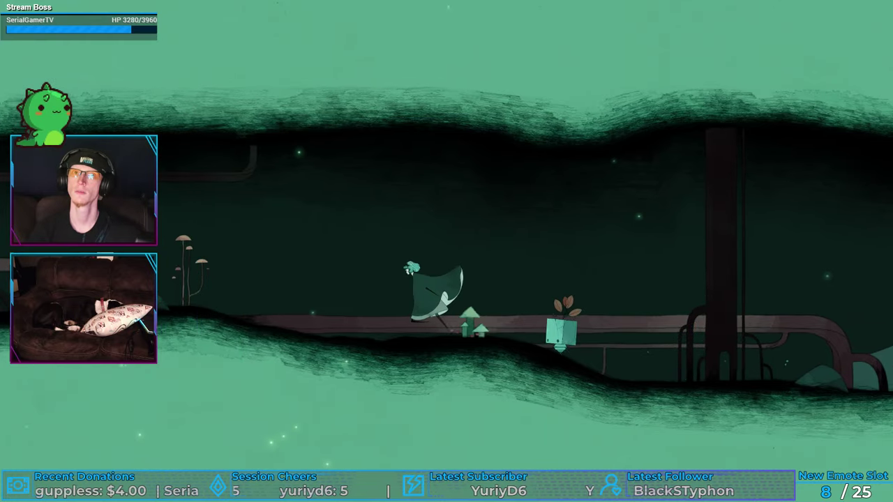
key(Left)
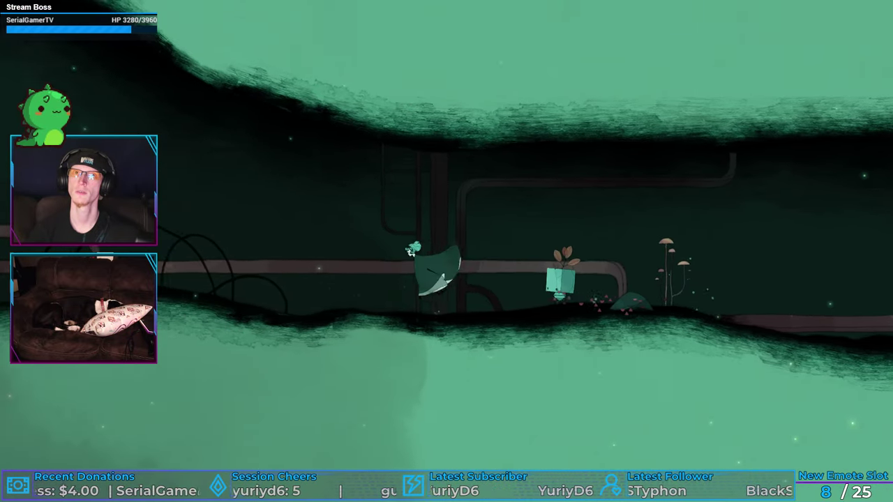
key(Left)
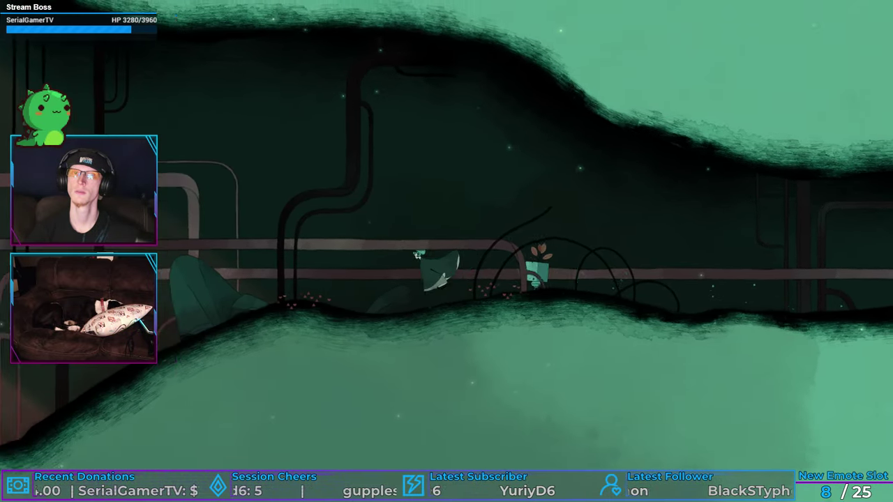
key(Left)
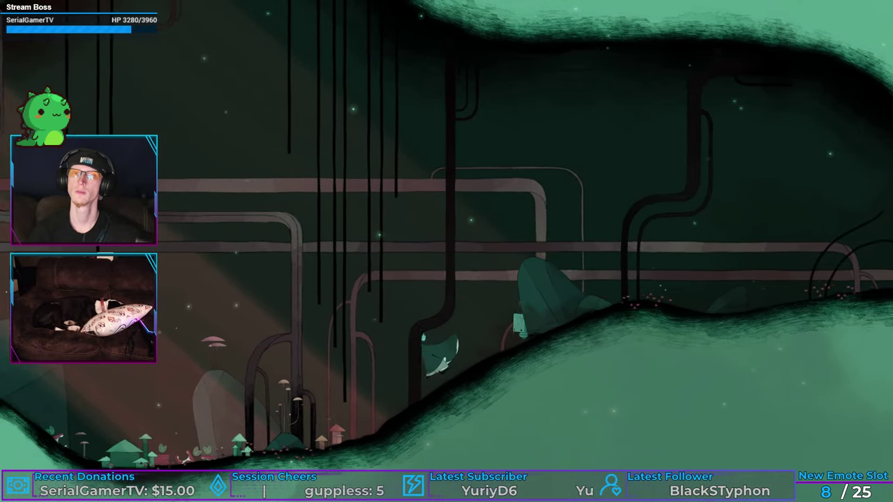
key(Left)
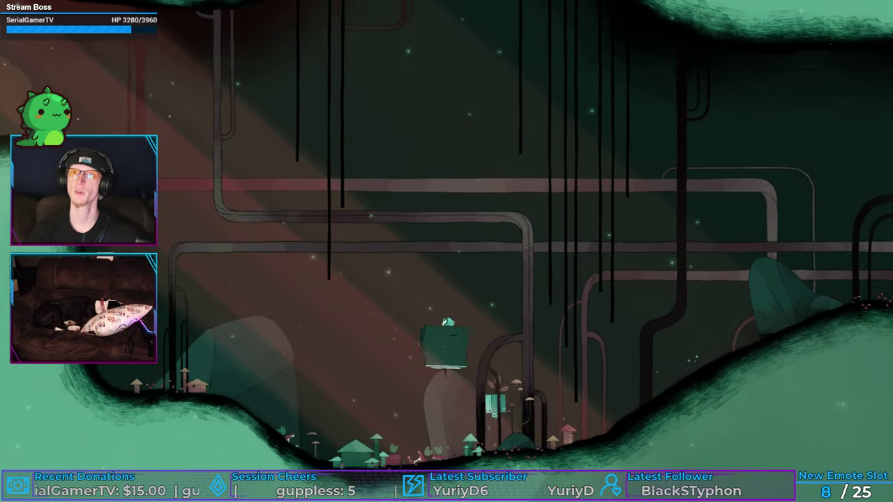
key(Left)
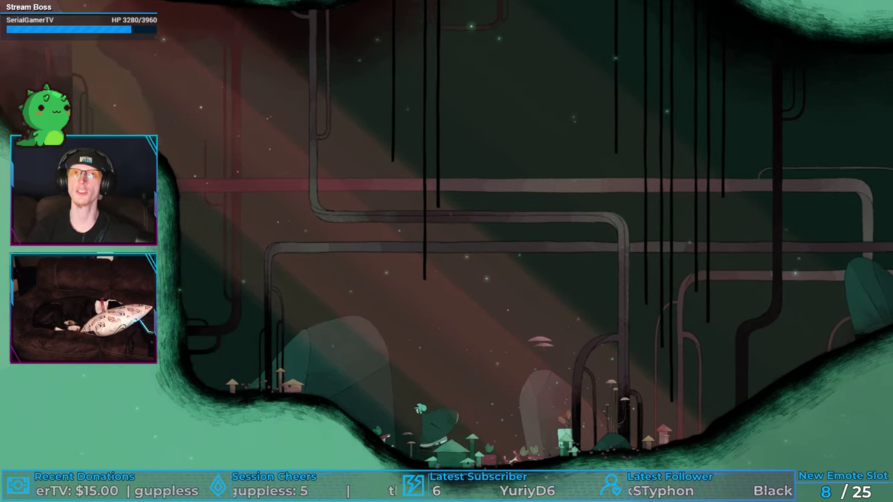
key(Left)
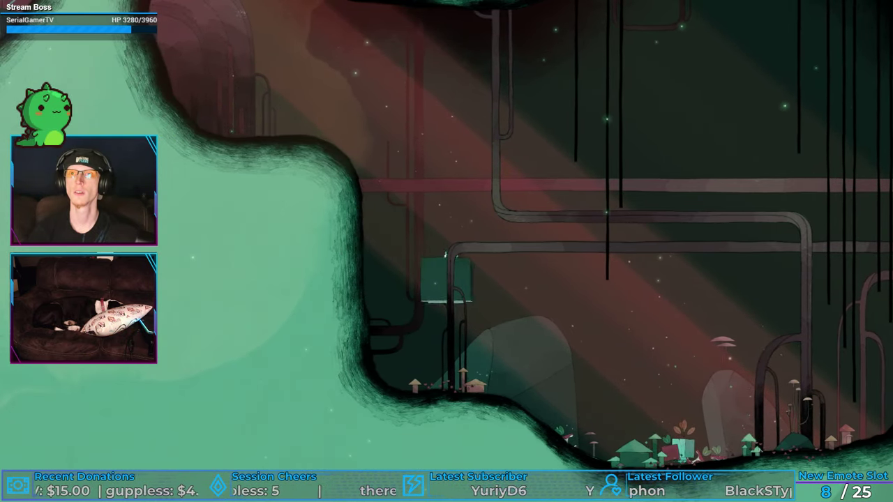
key(Right)
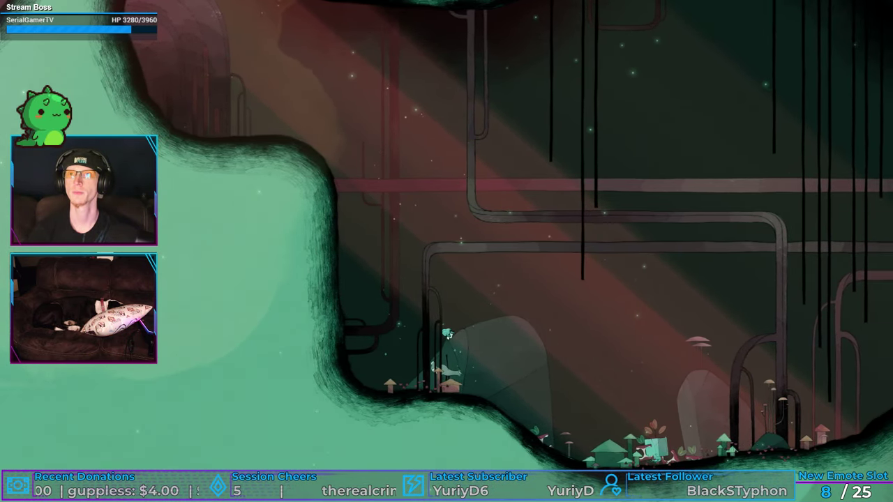
key(Right)
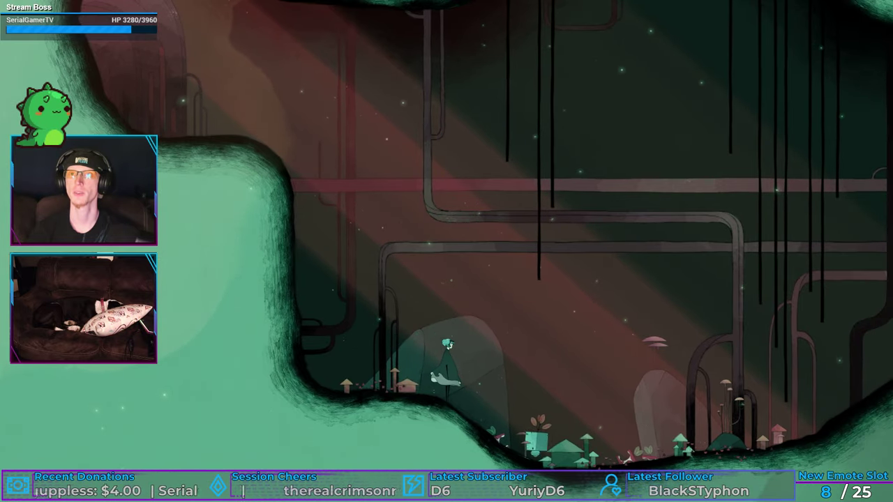
key(Up)
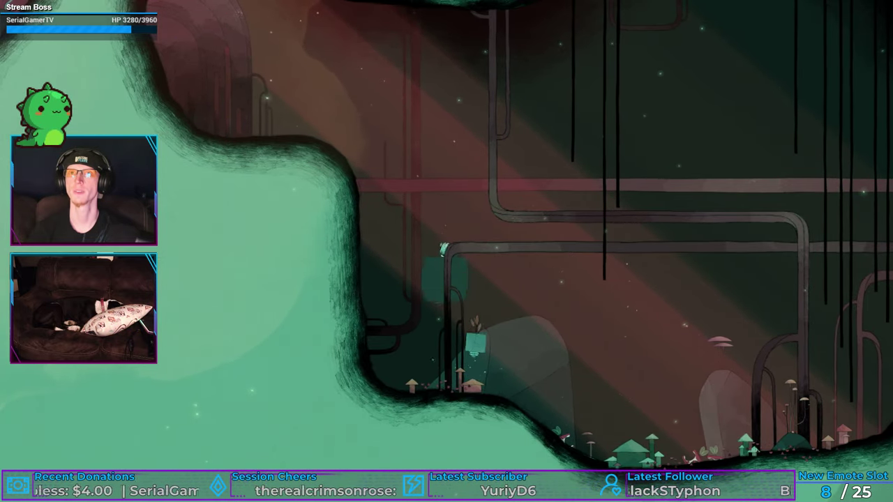
key(Down)
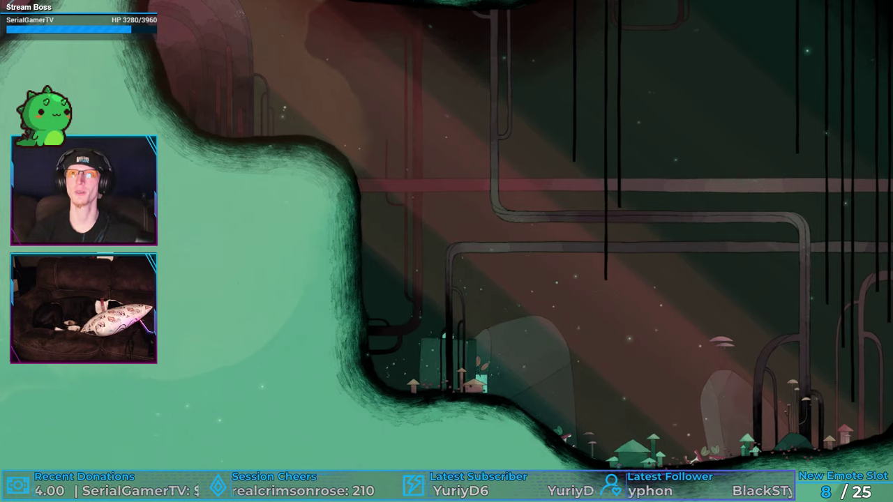
key(Right)
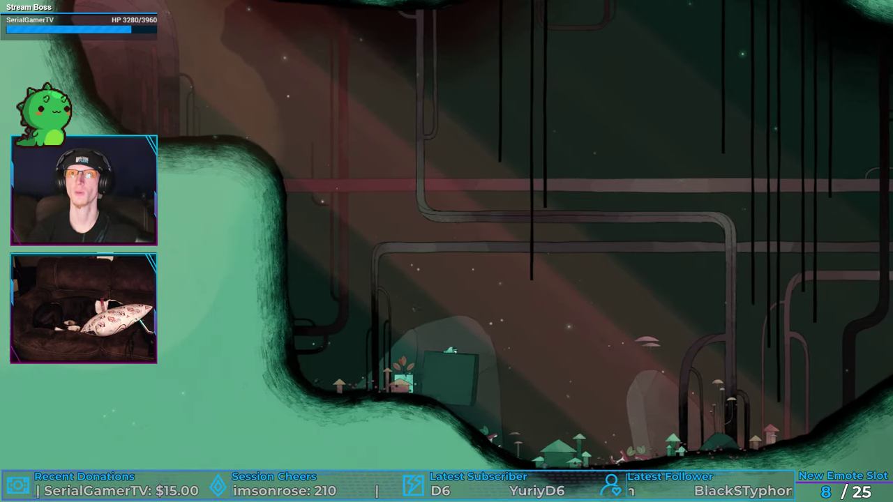
key(Right)
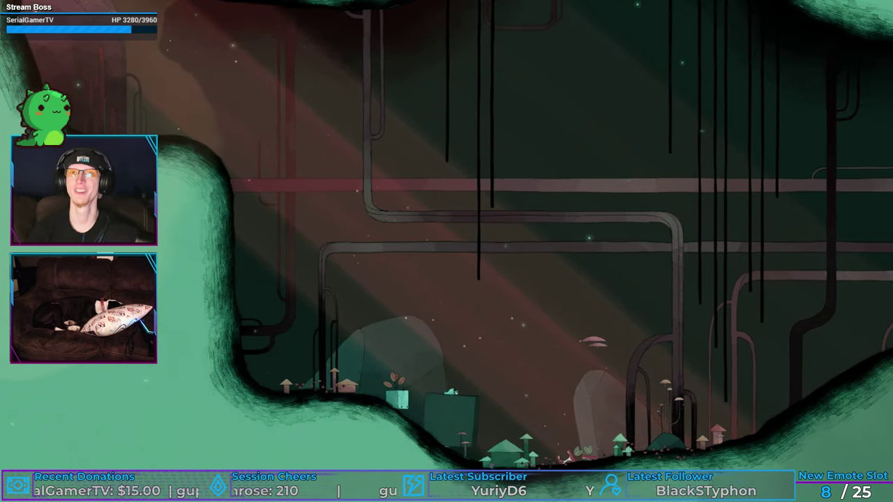
key(Right)
key(space)
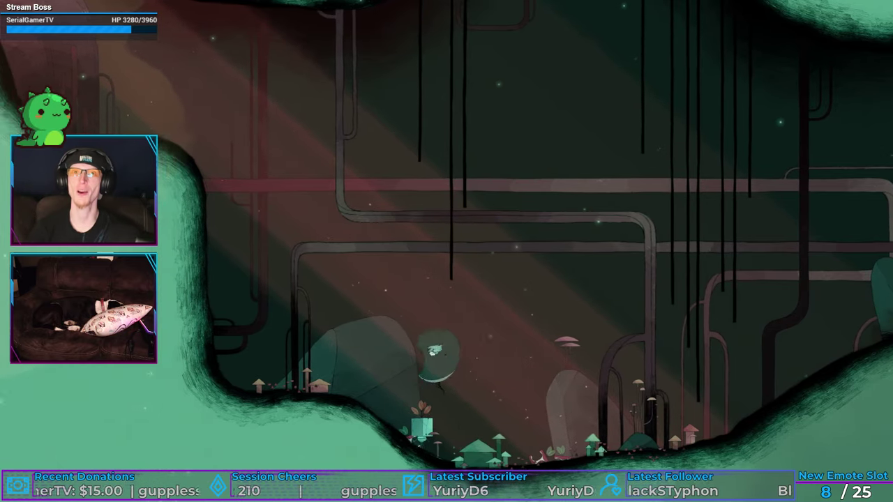
key(Left)
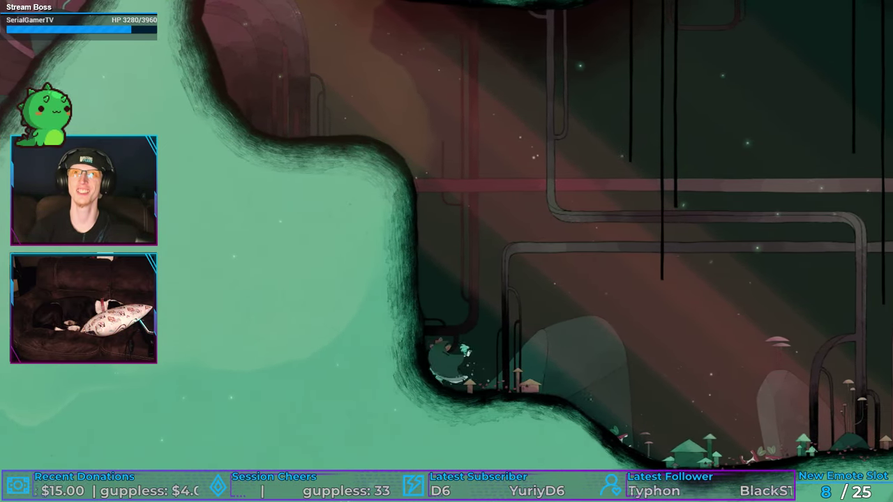
key(Right)
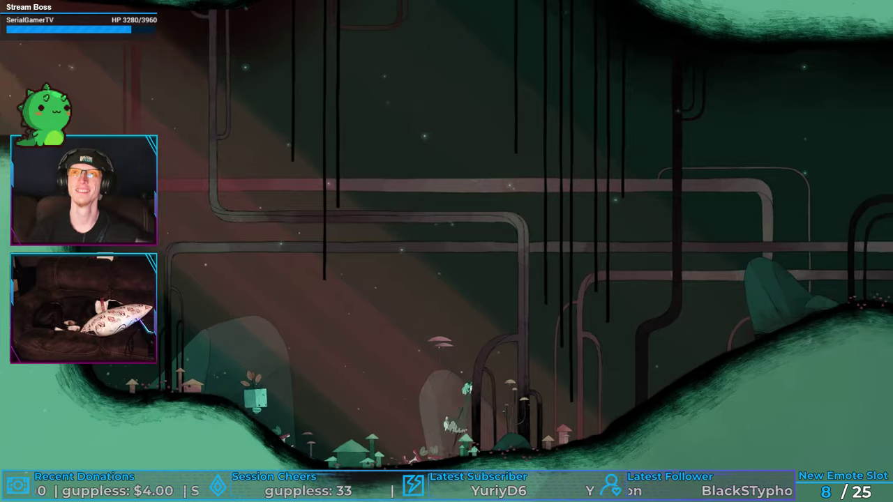
key(Right)
key(space)
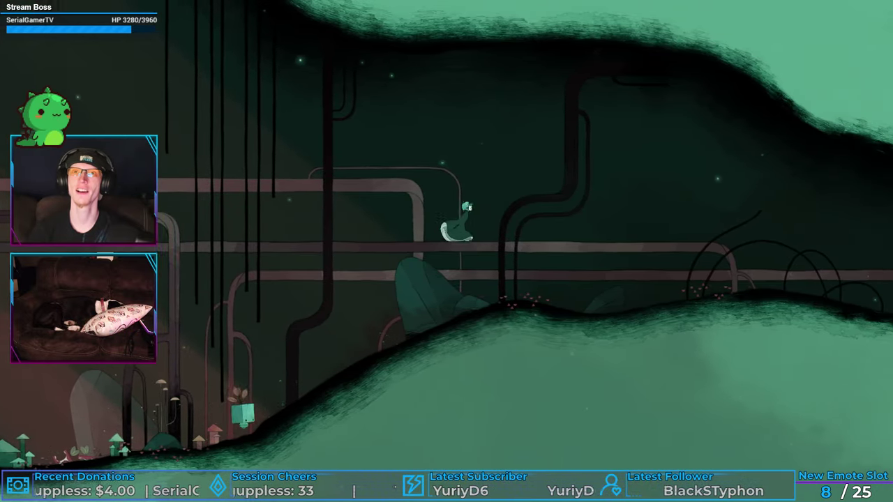
key(Right)
key(Up)
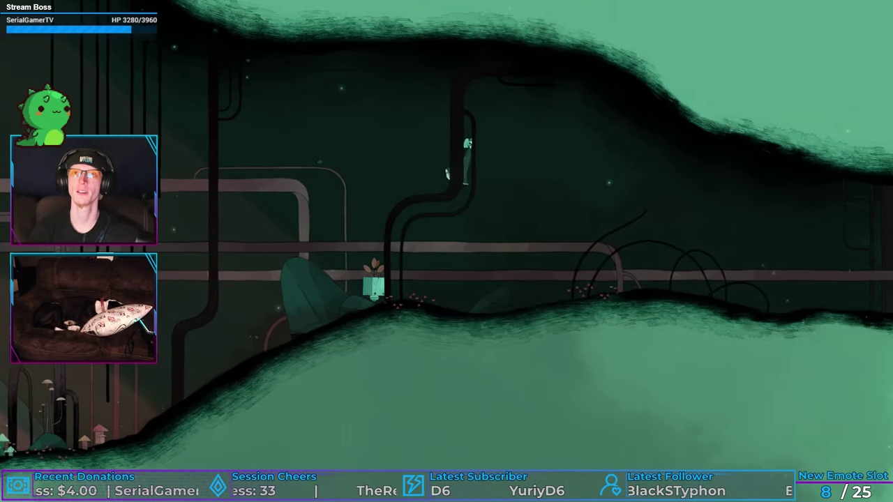
key(Down)
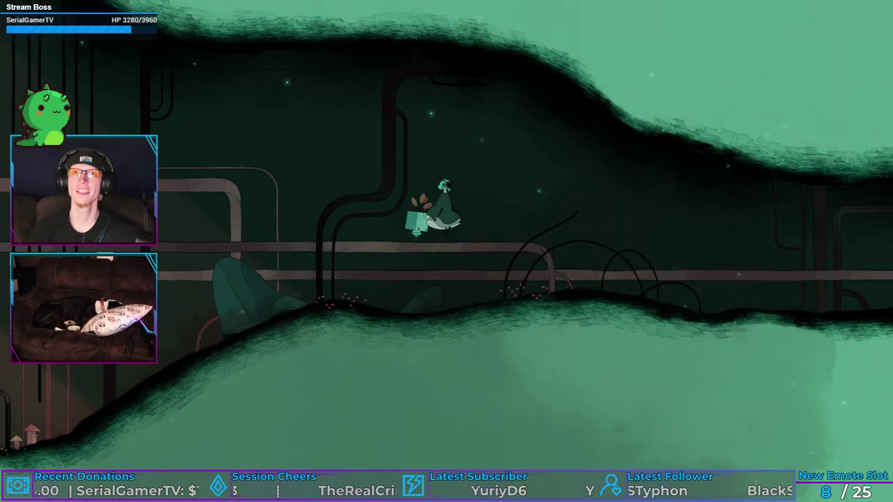
key(Left)
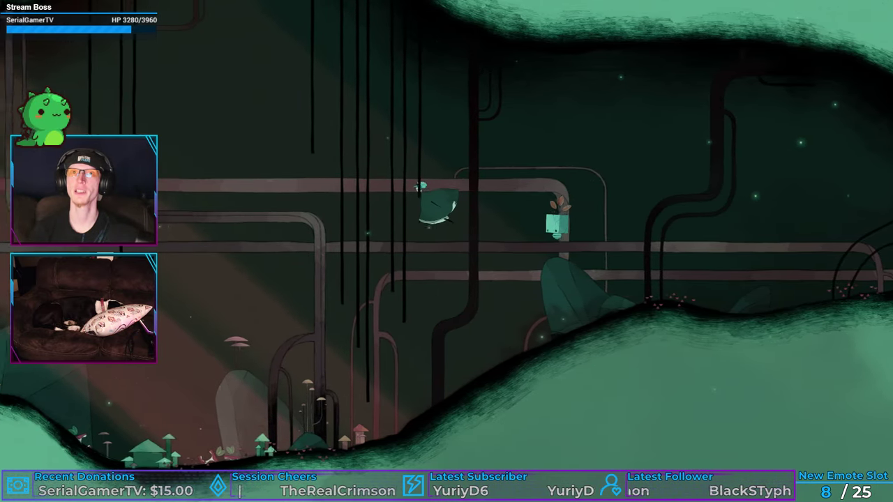
key(Up)
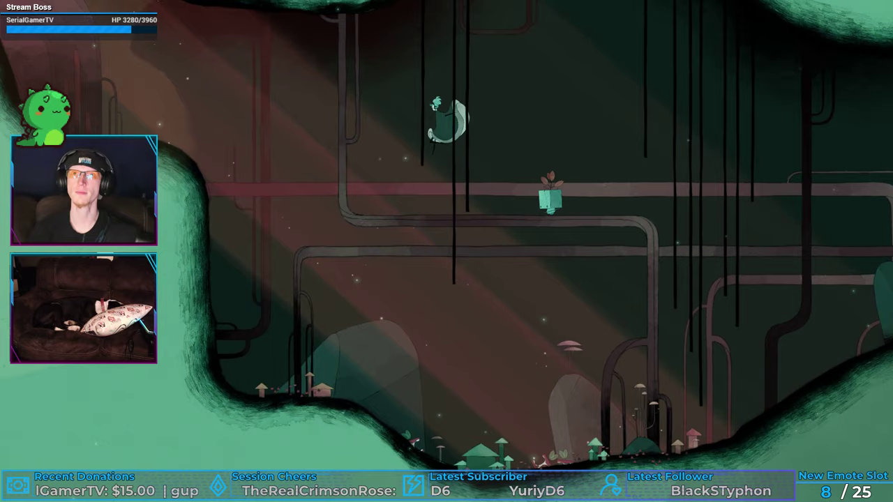
key(Left)
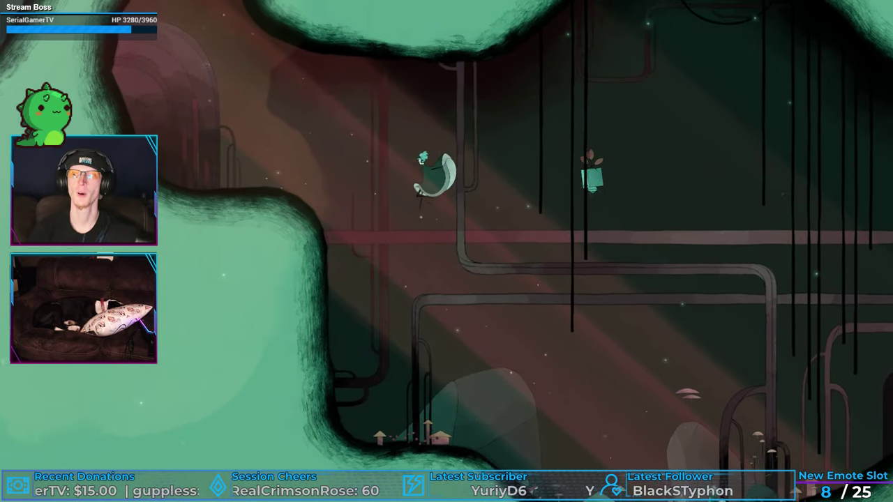
key(Left)
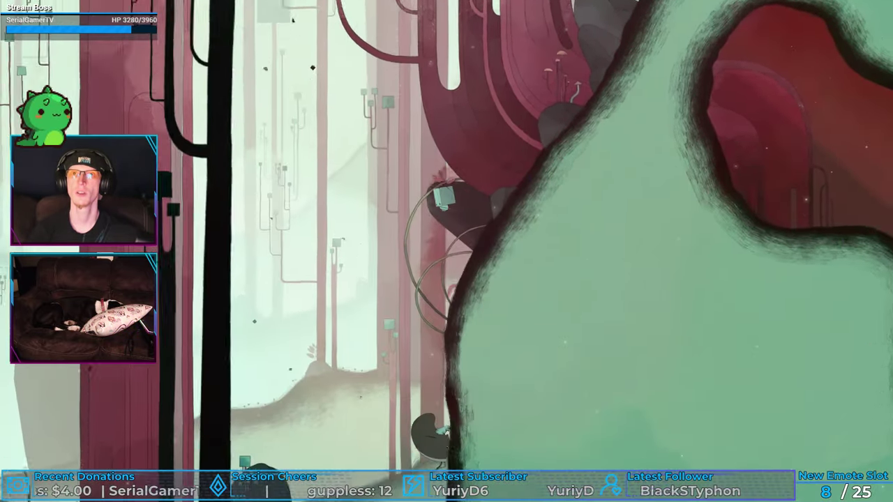
key(Left)
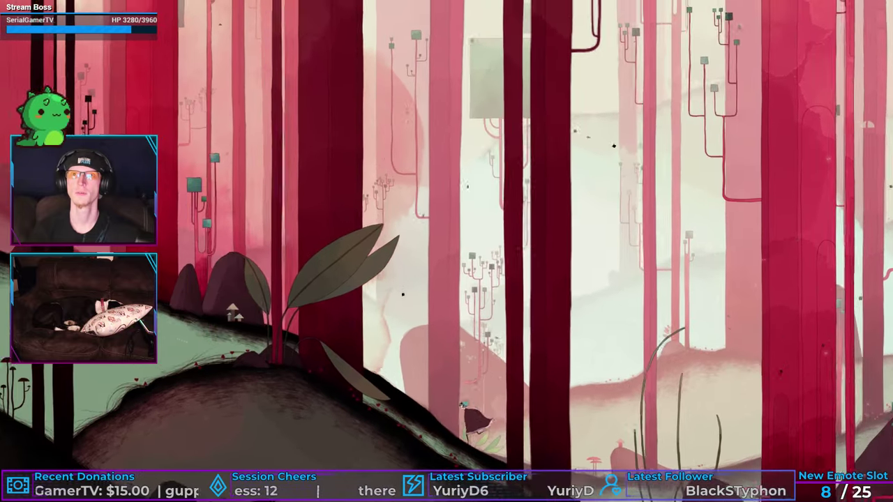
key(Left)
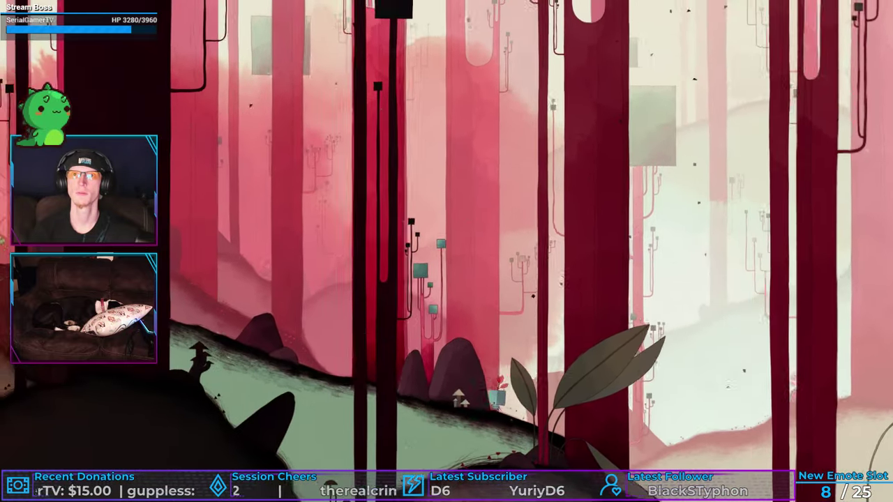
key(Left)
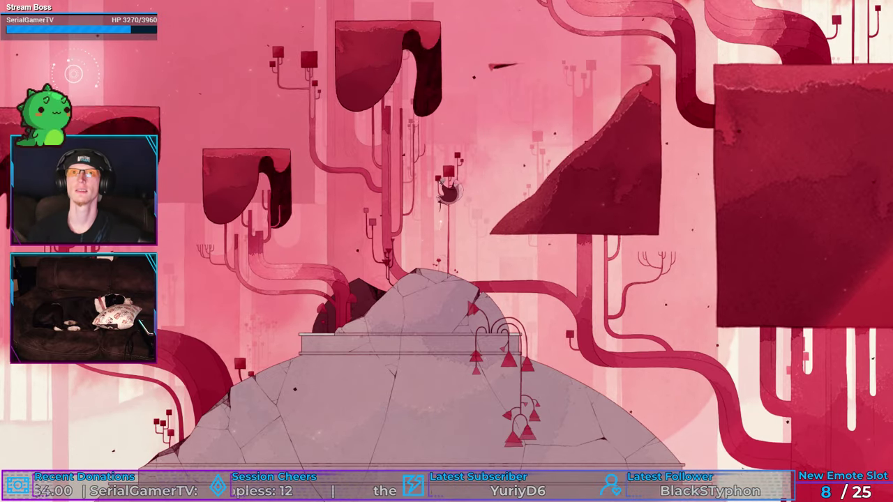
key(space)
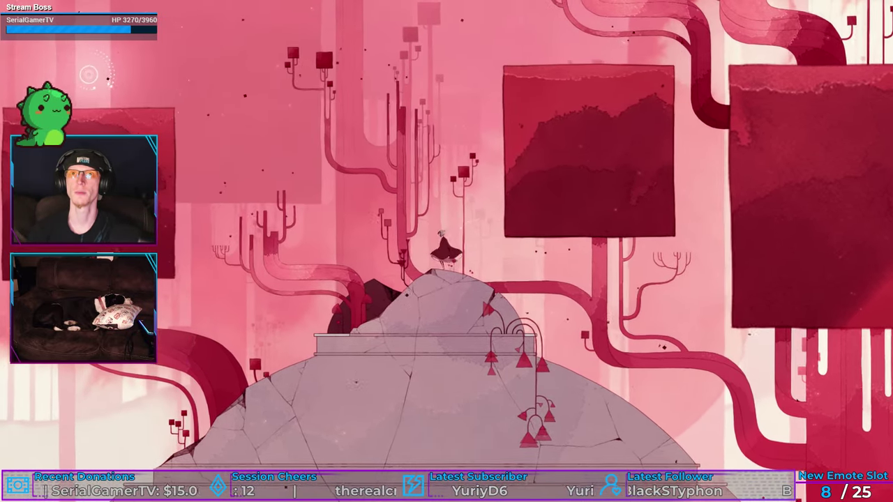
key(Right)
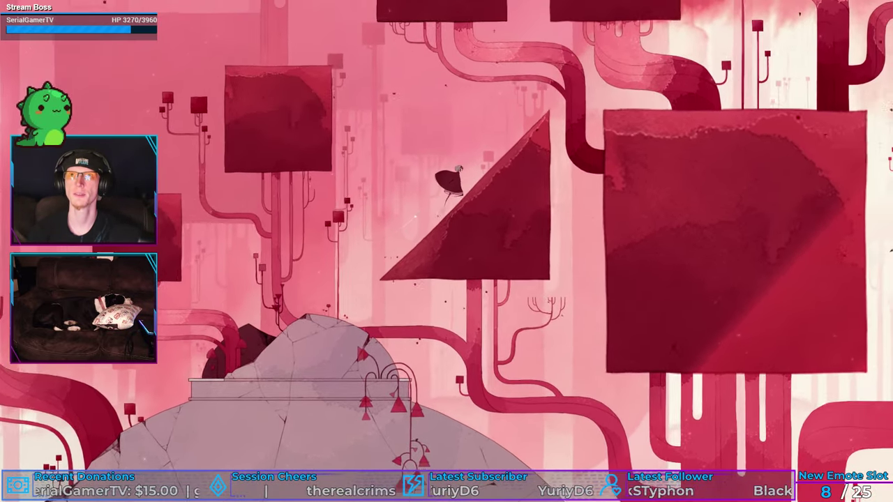
key(Right)
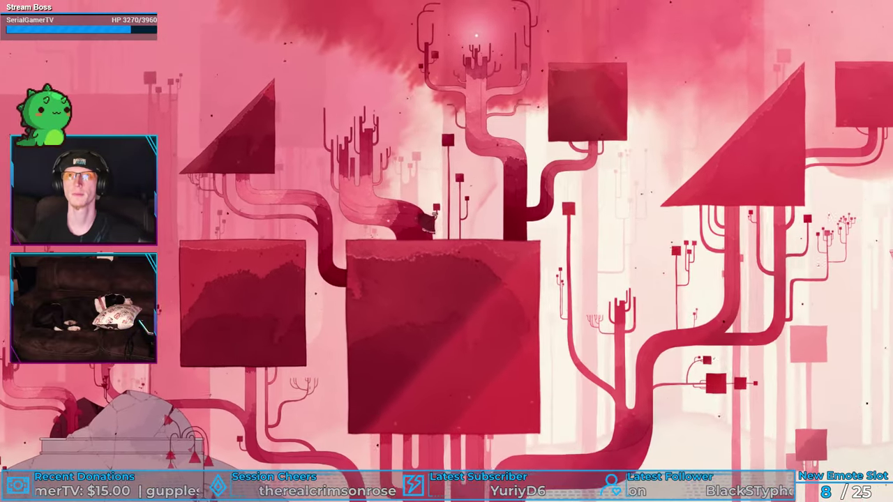
key(Right)
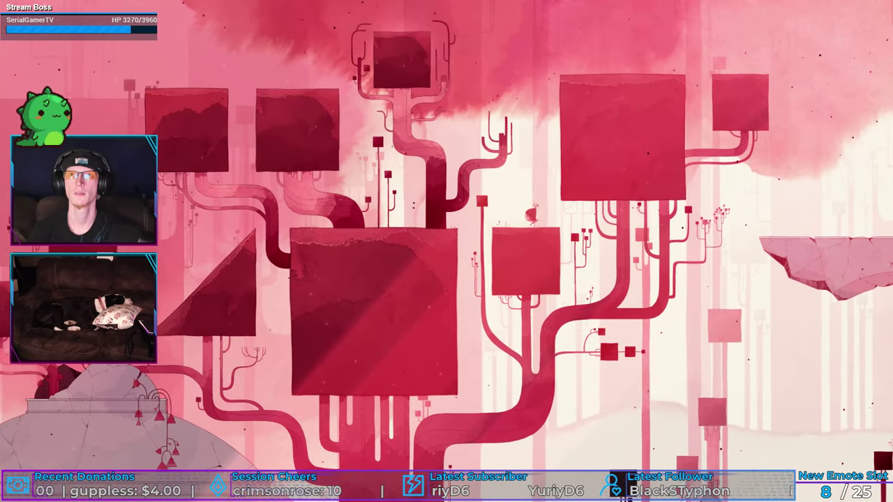
key(Right)
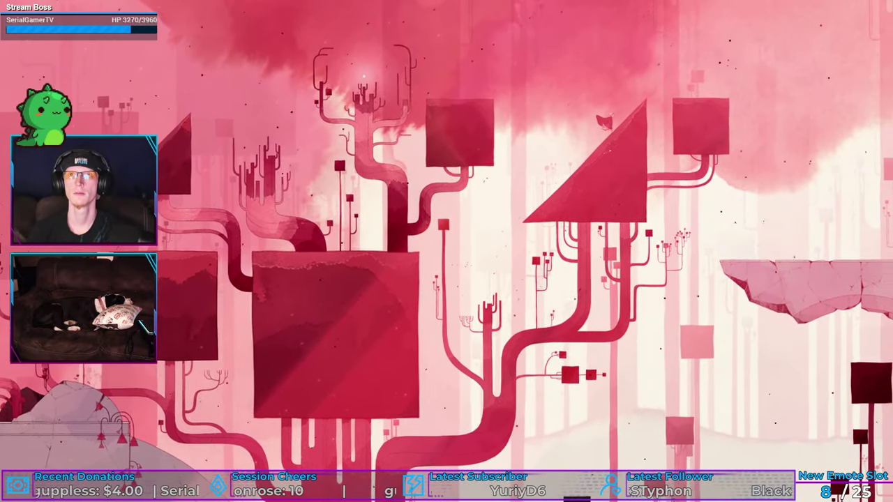
key(space)
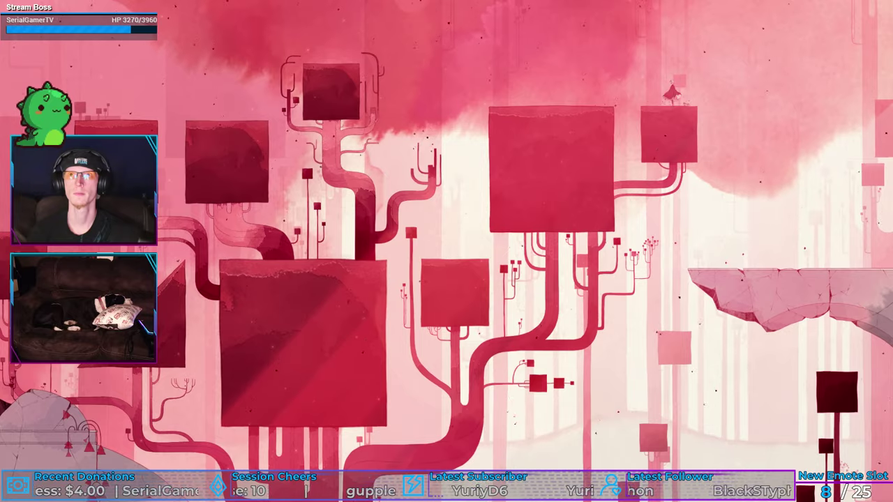